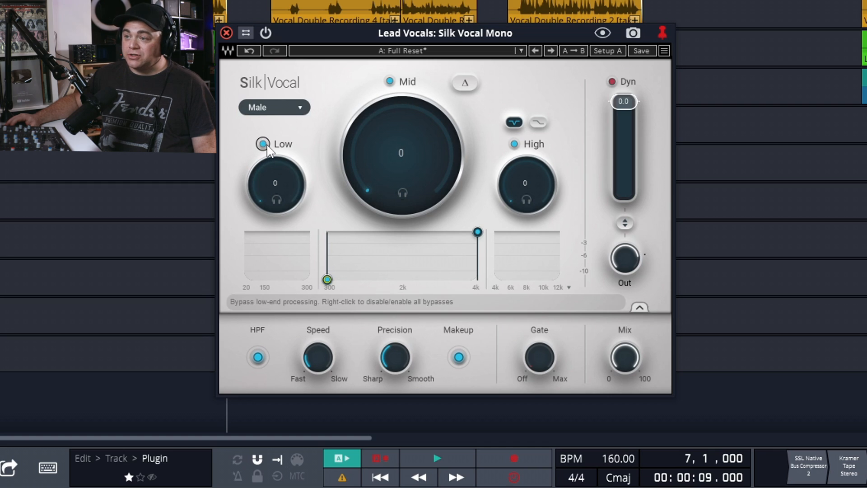
# Step: Bypass the low, mid and high band processing in turn and re-enable each band
pyautogui.click(389, 81)
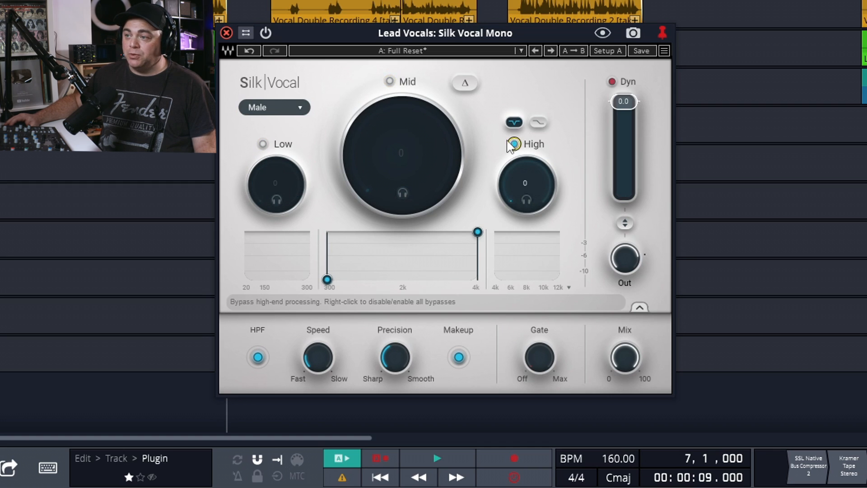
pyautogui.click(389, 81)
pyautogui.click(262, 143)
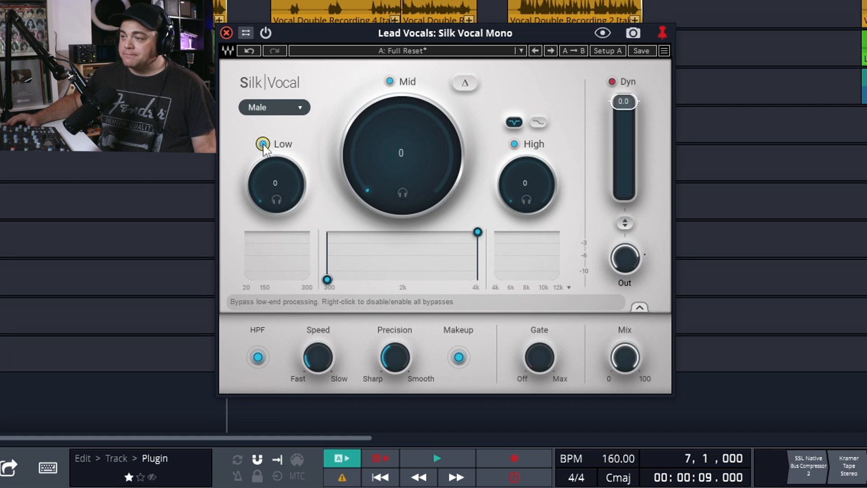
# Step: Solo the low, mid and high bands one after another, clearing each solo before moving on
pyautogui.click(279, 199)
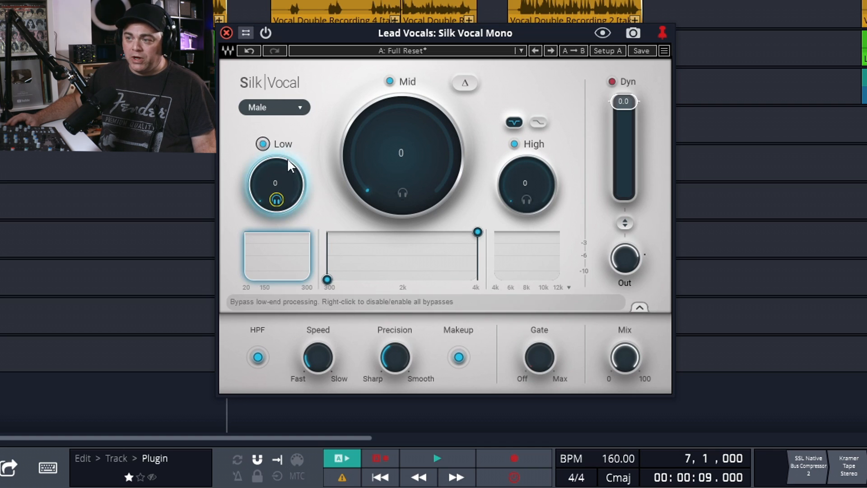
pyautogui.click(276, 199)
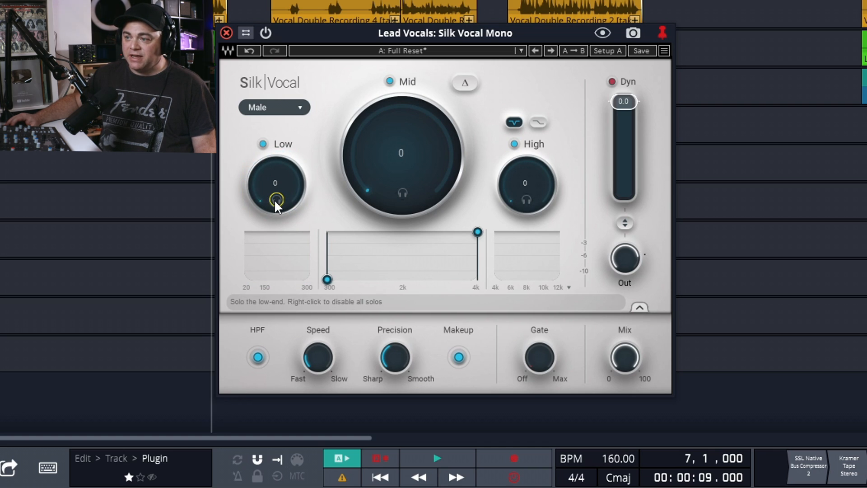
pyautogui.click(402, 193)
pyautogui.click(402, 194)
pyautogui.click(526, 200)
pyautogui.click(526, 200)
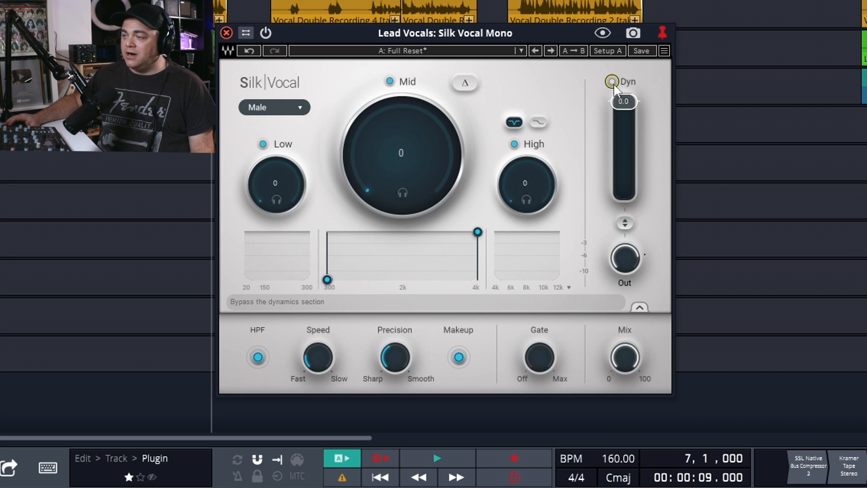
# Step: Collapse and reopen the additional controls section, and switch the high-pass filter off and back on
pyautogui.moveTo(624, 101)
pyautogui.mouseDown()
pyautogui.moveTo(624, 194)
pyautogui.moveTo(624, 101)
pyautogui.mouseUp()
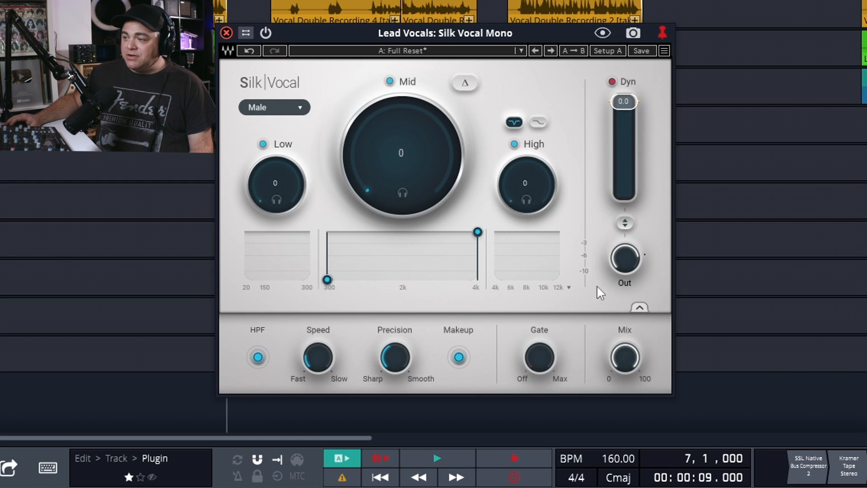
pyautogui.click(640, 306)
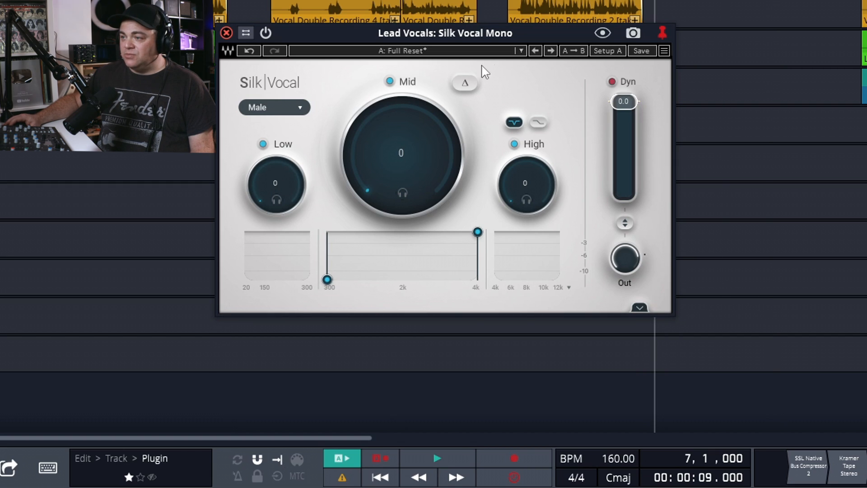
pyautogui.click(640, 308)
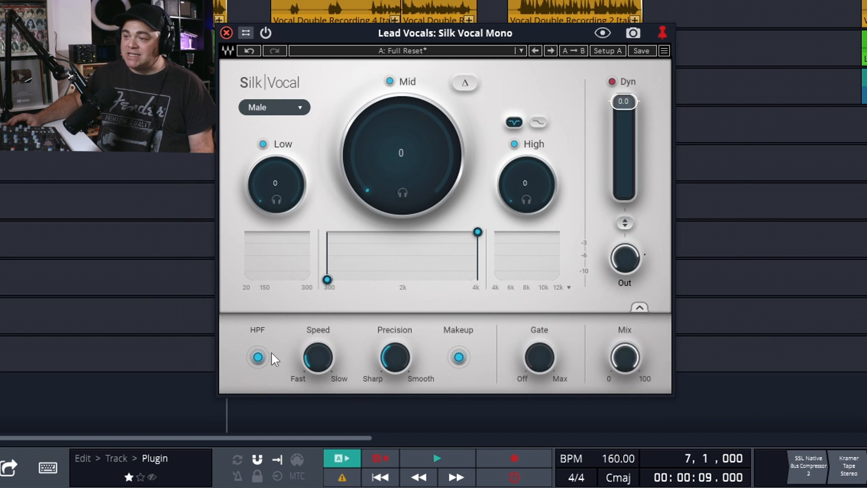
pyautogui.click(258, 357)
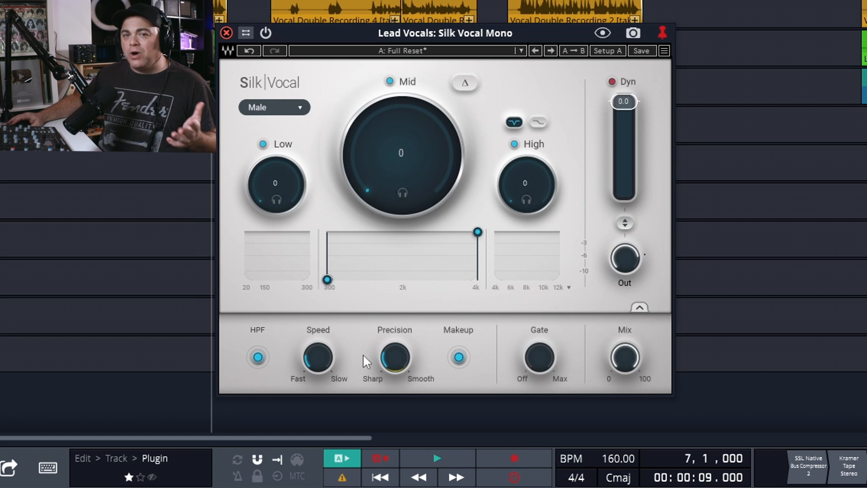
# Step: Move Precision further toward Smooth and switch Makeup off, trying the Gate briefly and returning it to Off
pyautogui.click(375, 457)
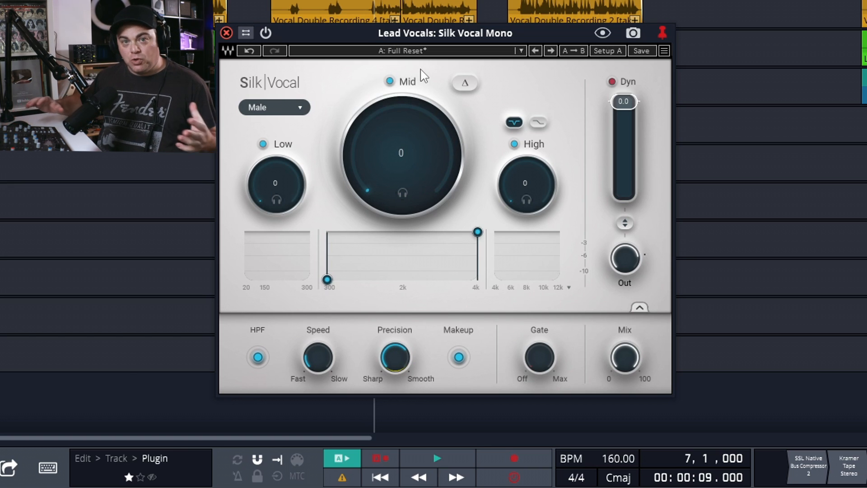
pyautogui.click(465, 359)
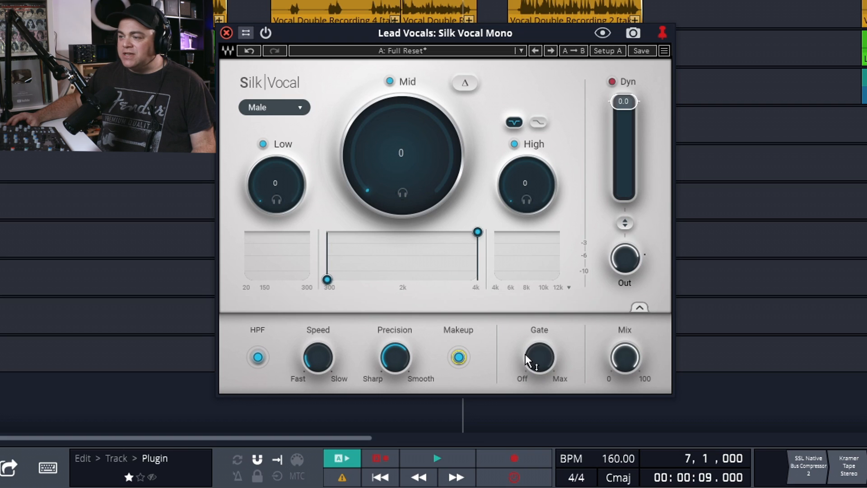
pyautogui.moveTo(537, 357); pyautogui.dragTo(537, 336)
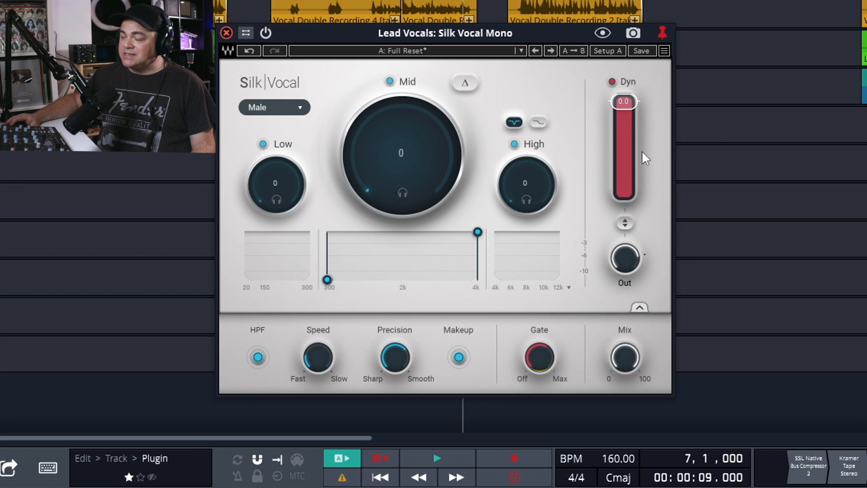
pyautogui.moveTo(541, 357)
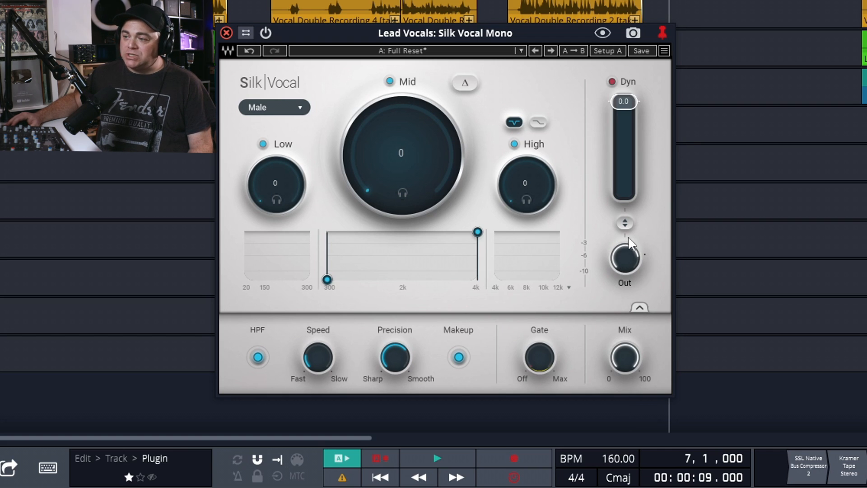
pyautogui.click(459, 357)
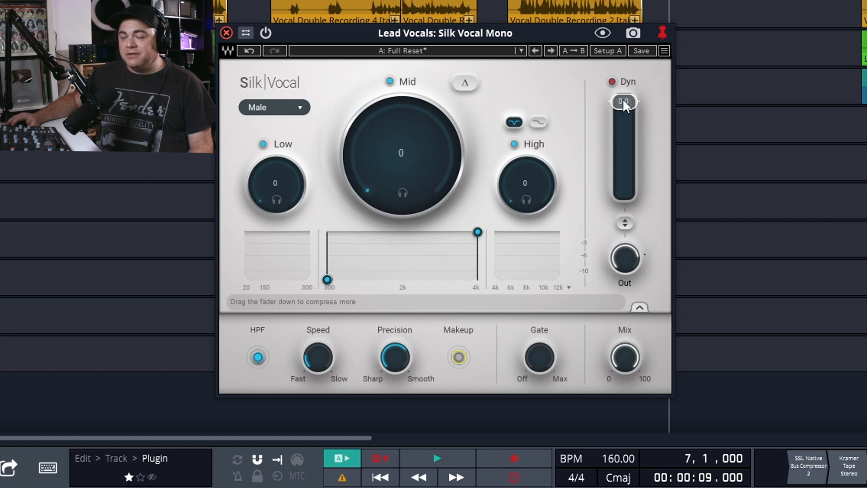
# Step: Try the output-linked dynamics fader at -35.1 and return it to 0.0, switching the high band to shelf shape and back
pyautogui.click(623, 220)
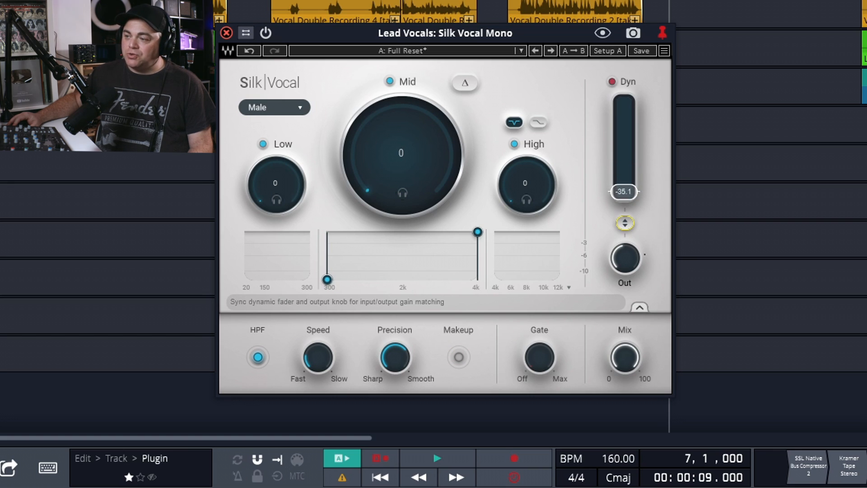
pyautogui.moveTo(625, 223); pyautogui.dragTo(625, 130)
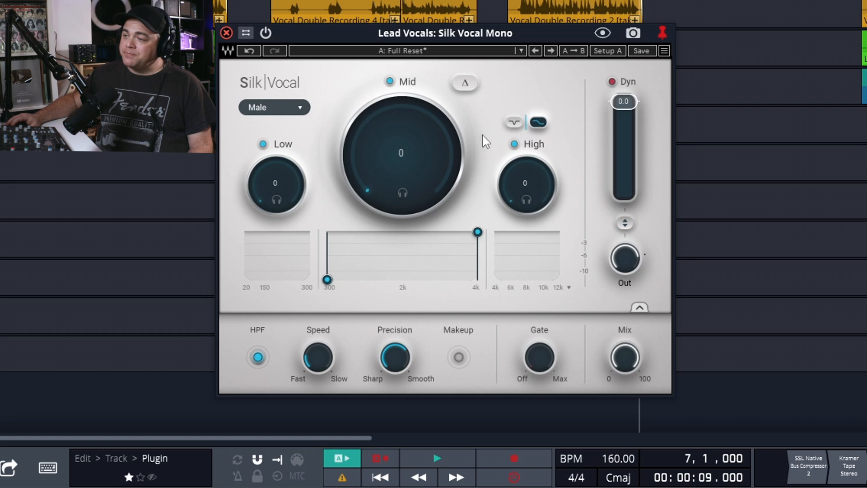
pyautogui.click(521, 124)
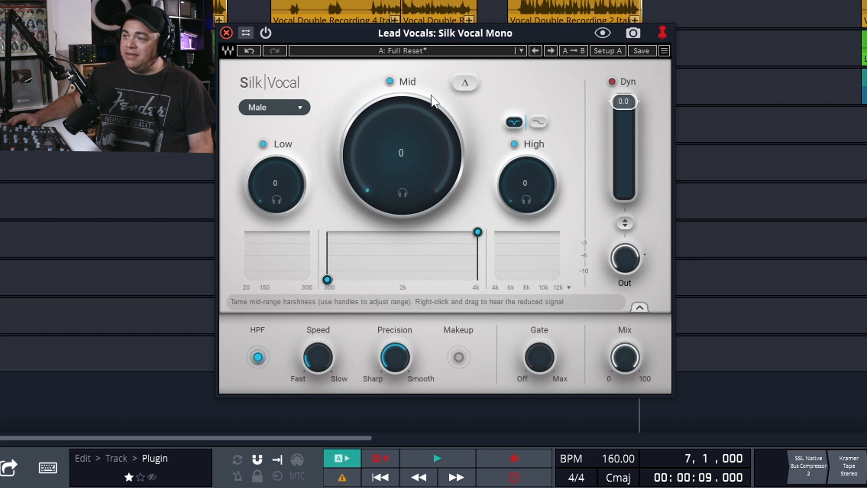
# Step: Try the delta listening mode for the reduced signal together with the low, mid and high solos, switching each off again
pyautogui.click(463, 88)
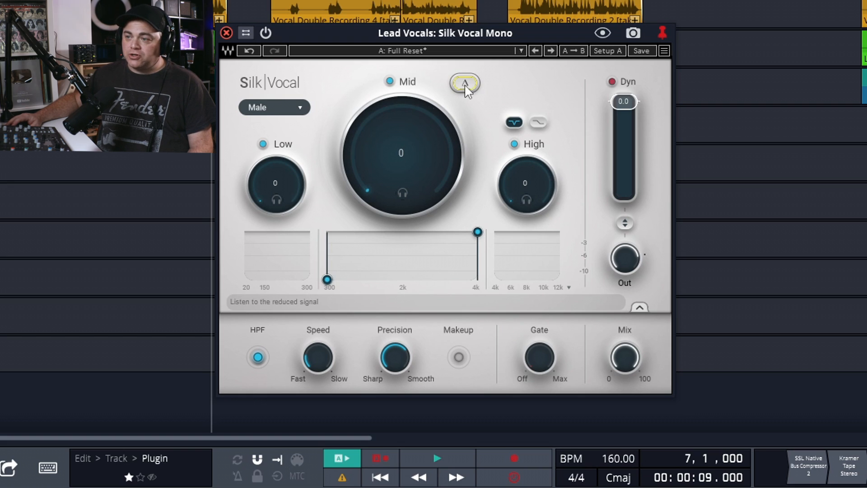
pyautogui.click(276, 199)
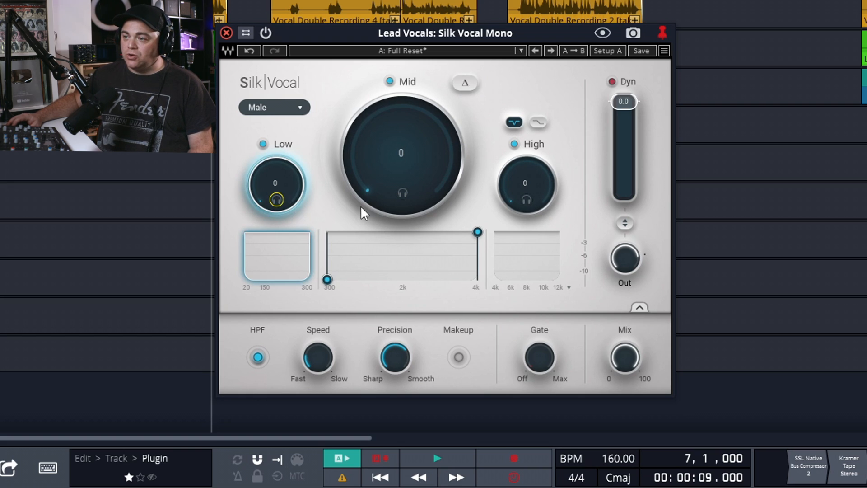
pyautogui.click(276, 199)
pyautogui.click(401, 193)
pyautogui.click(401, 193)
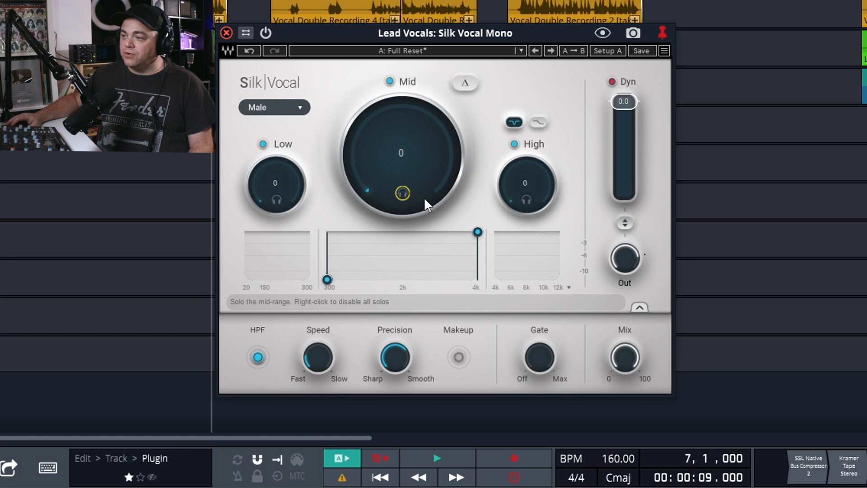
pyautogui.click(525, 199)
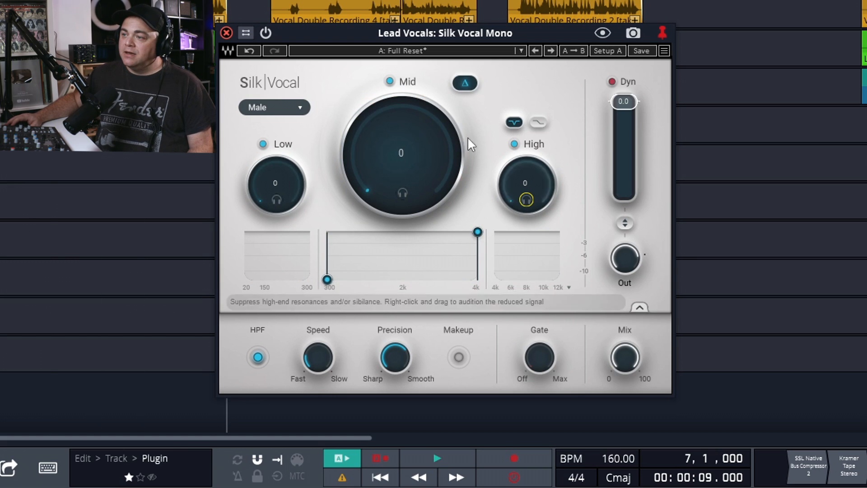
pyautogui.click(461, 82)
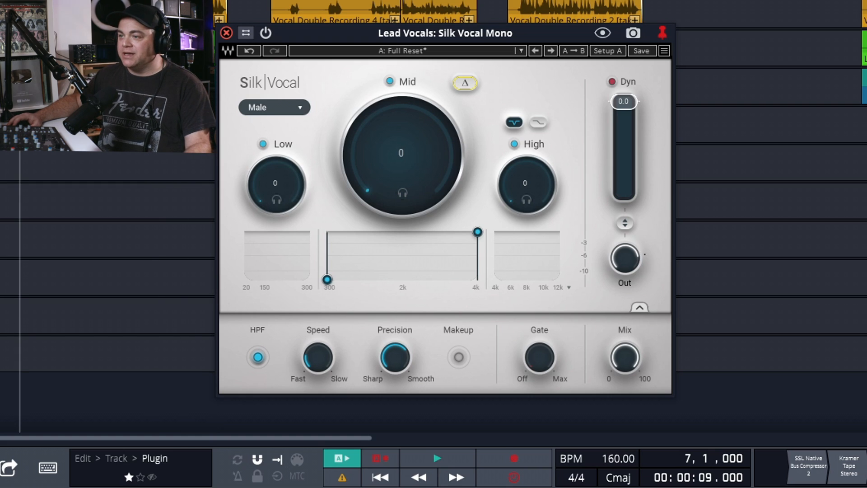
# Step: Play the vocal and set the Low reduction to 68, Mid to 37 and High to 66
pyautogui.press('space')
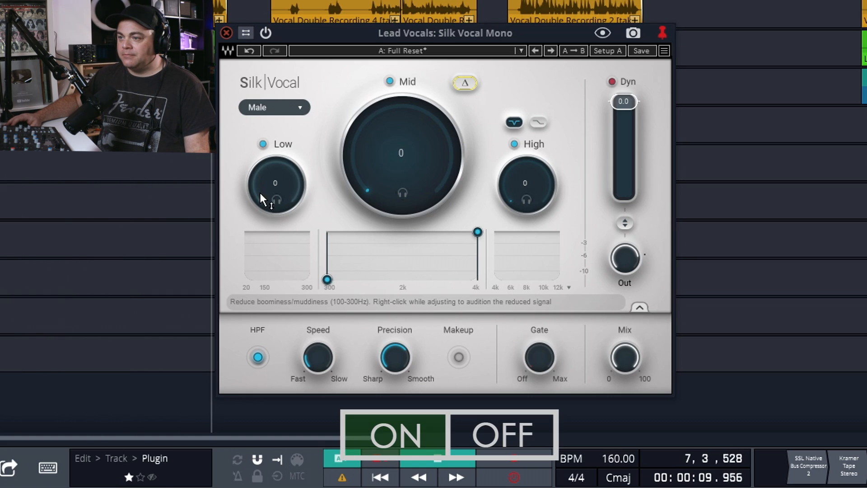
pyautogui.moveTo(260, 192); pyautogui.dragTo(260, 179)
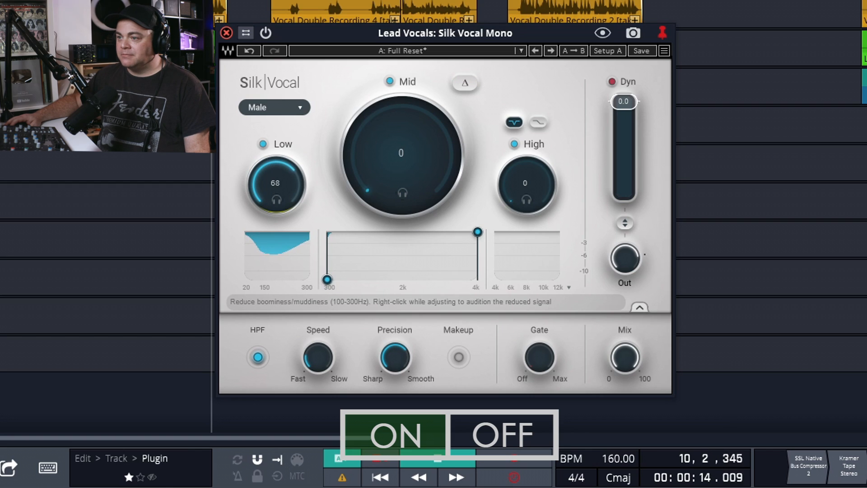
pyautogui.moveTo(359, 185); pyautogui.dragTo(358, 156)
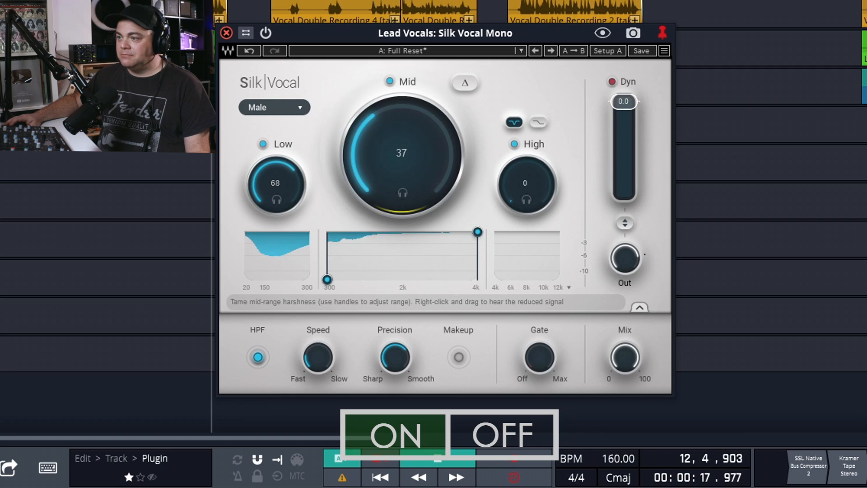
pyautogui.moveTo(513, 199); pyautogui.dragTo(513, 171)
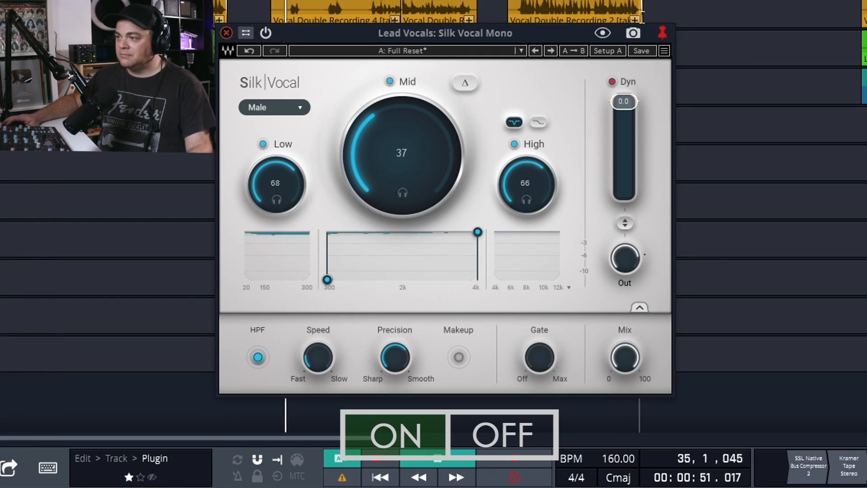
# Step: Compress the vocal with the dynamics fader at -9.5, set Speed to 62.4, and adjust Precision and raise the Gate
pyautogui.moveTo(623, 101); pyautogui.dragTo(624, 125)
pyautogui.click(316, 355)
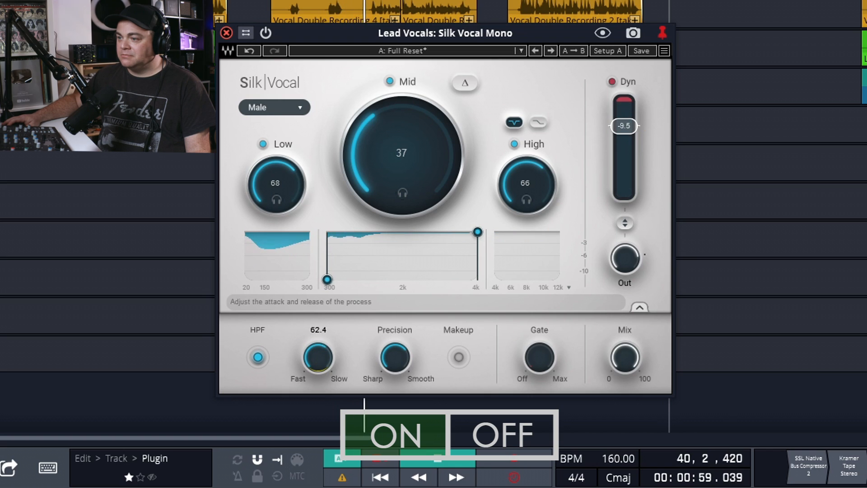
pyautogui.moveTo(395, 357); pyautogui.dragTo(395, 337)
pyautogui.moveTo(539, 357); pyautogui.dragTo(539, 349)
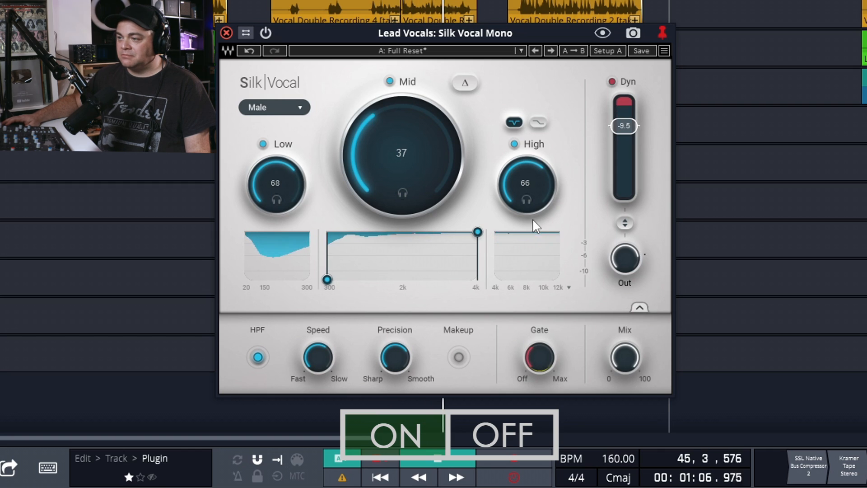
# Step: Reduce the High amount to 42 and the Mid amount to 31
pyautogui.moveTo(526, 183); pyautogui.dragTo(526, 201)
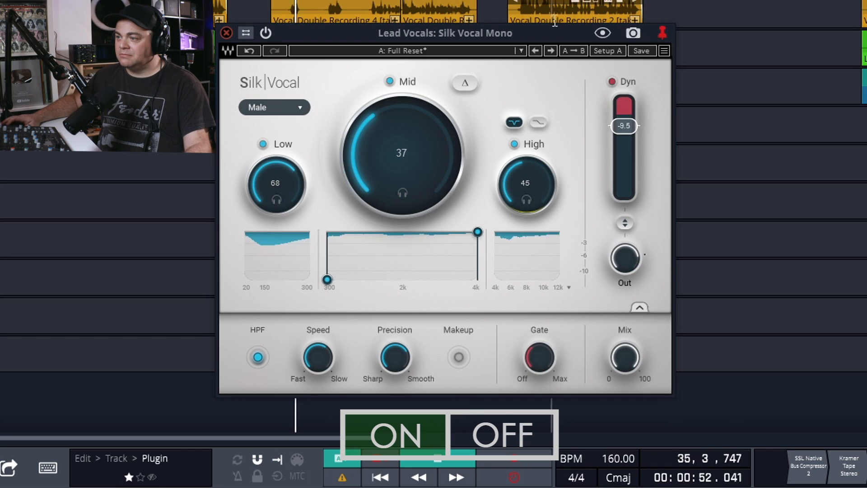
pyautogui.moveTo(363, 131); pyautogui.dragTo(363, 137)
pyautogui.moveTo(510, 172)
pyautogui.mouseDown()
pyautogui.moveTo(510, 145)
pyautogui.moveTo(524, 181)
pyautogui.mouseUp()
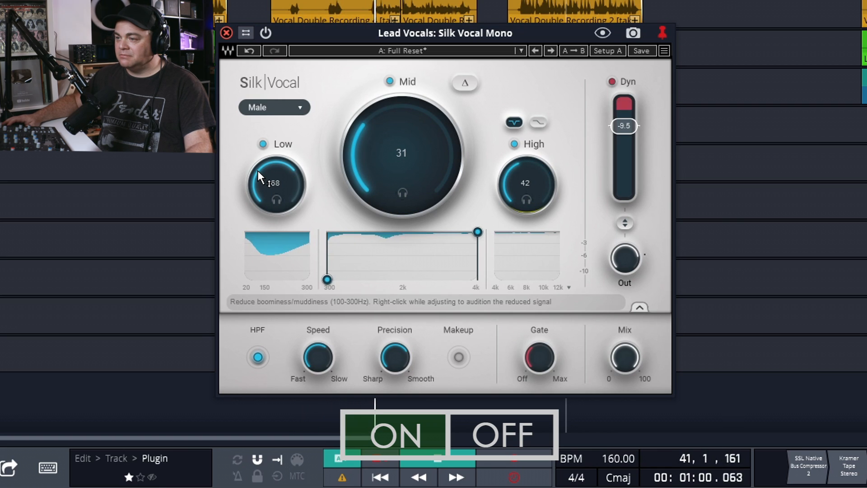
# Step: Narrow the mid band's frequency range from both ends, with its top near 2.5 kHz, and set Mid to 33
pyautogui.moveTo(327, 279); pyautogui.dragTo(365, 280)
pyautogui.moveTo(477, 232); pyautogui.dragTo(423, 232)
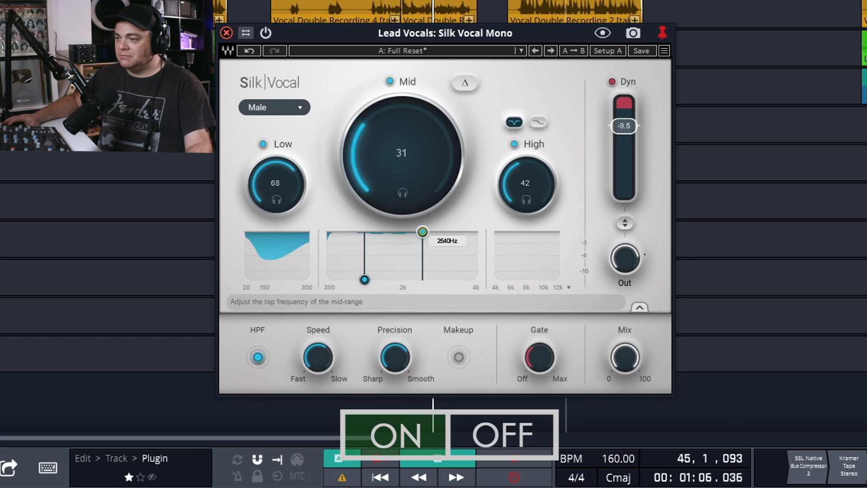
pyautogui.moveTo(402, 167); pyautogui.dragTo(402, 136)
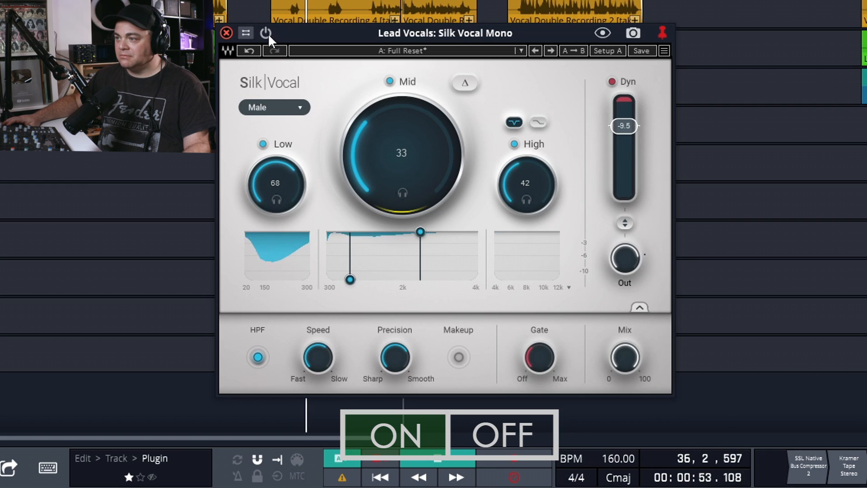
# Step: Compare the vocal with the plugin bypassed and enabled, leave it enabled, and stop playback
pyautogui.click(267, 34)
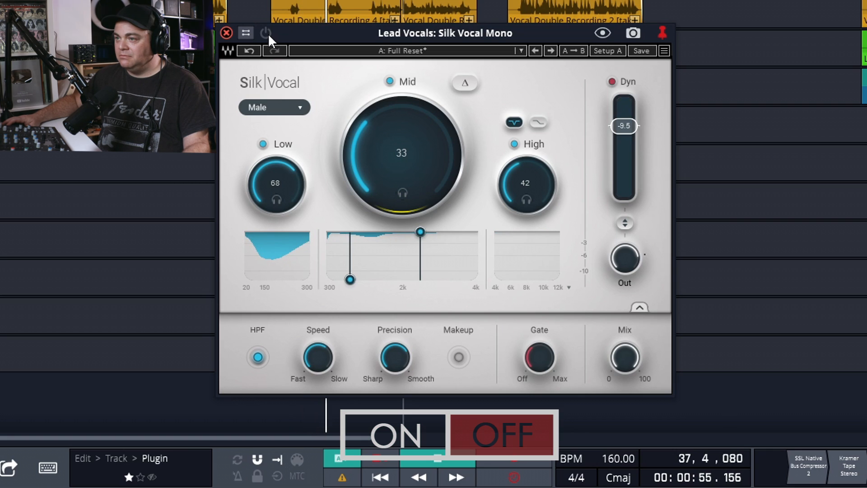
pyautogui.click(265, 33)
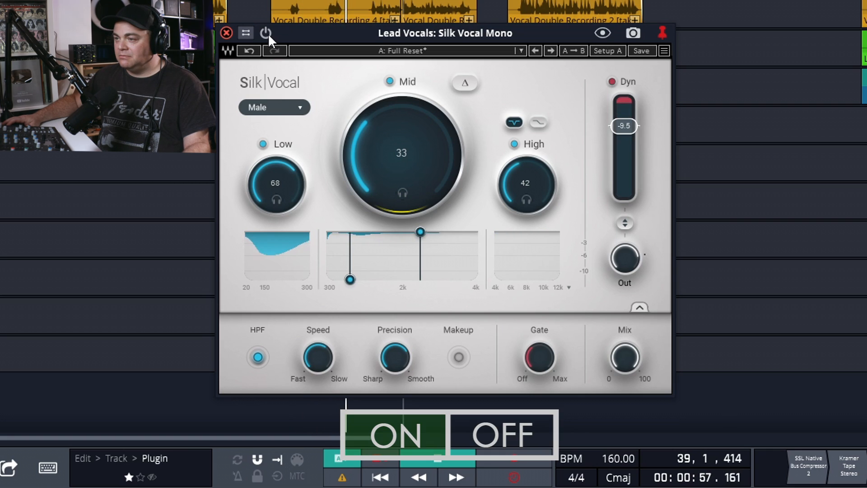
pyautogui.click(267, 34)
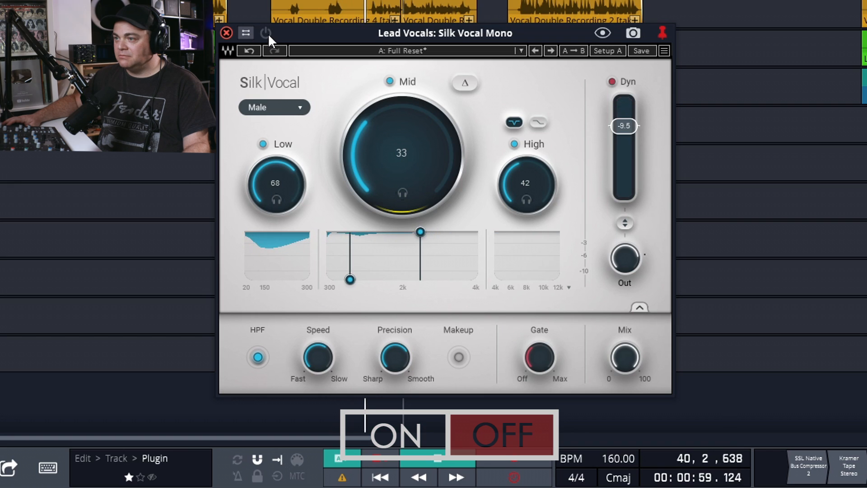
pyautogui.click(267, 33)
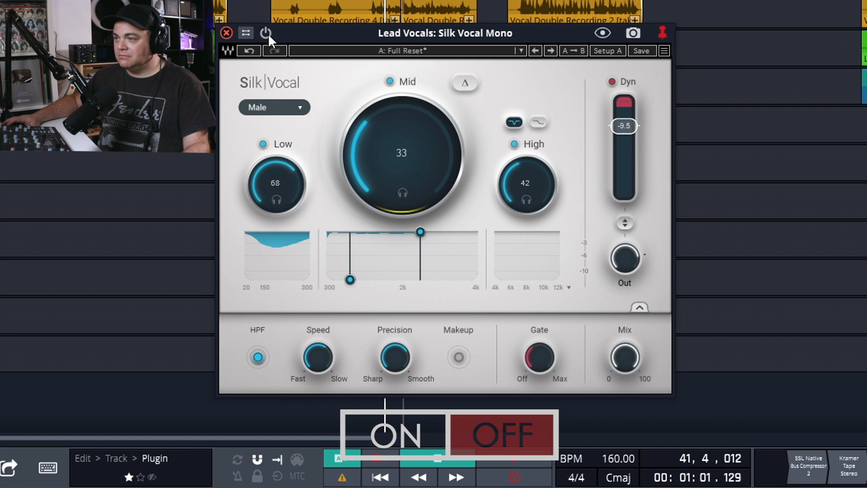
pyautogui.press('space')
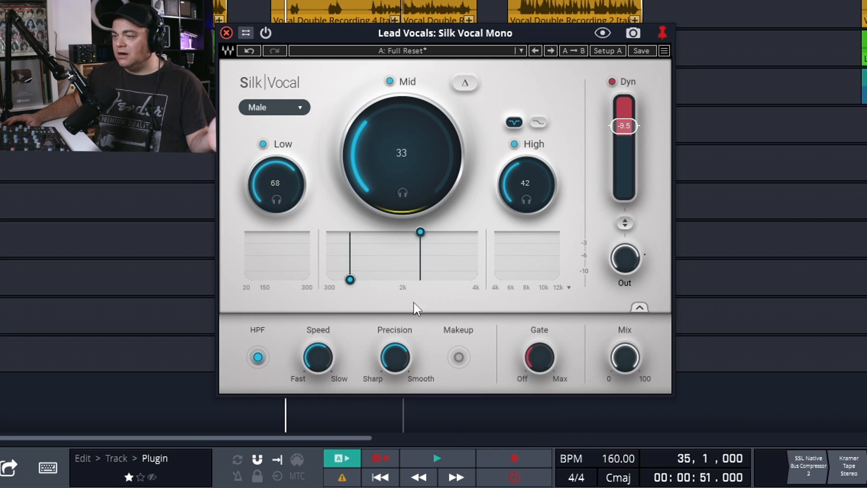